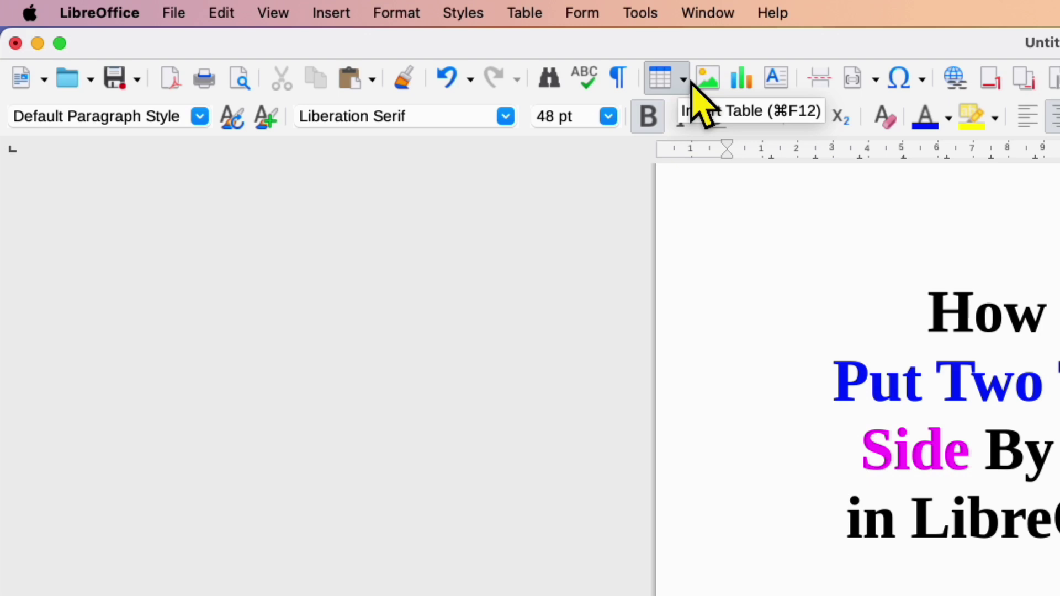
Step: Insert a 4x1 table under the title, narrow its second and third columns, and select all cells
click(685, 80)
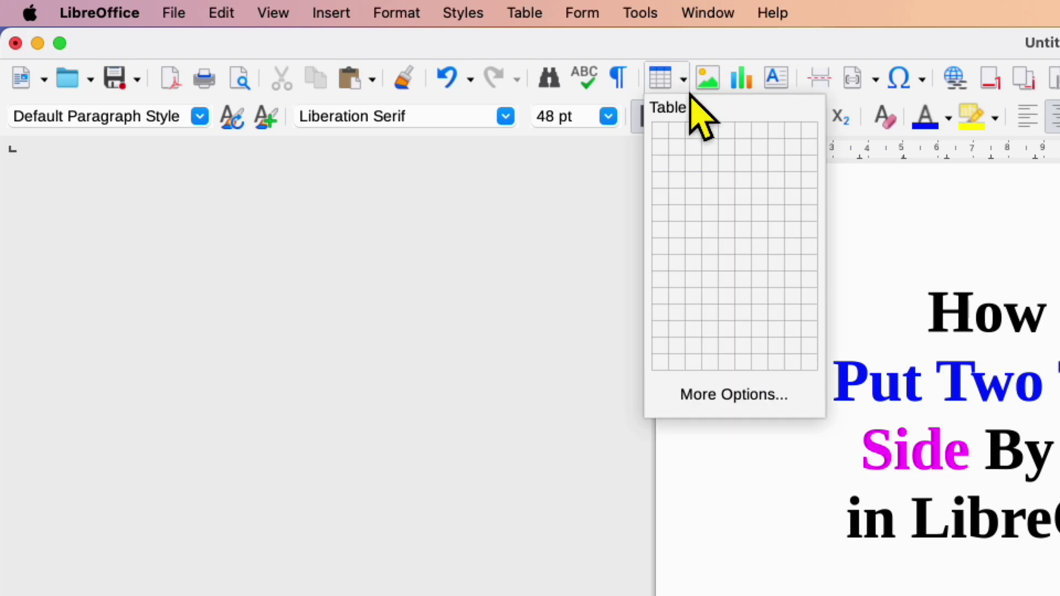
click(729, 155)
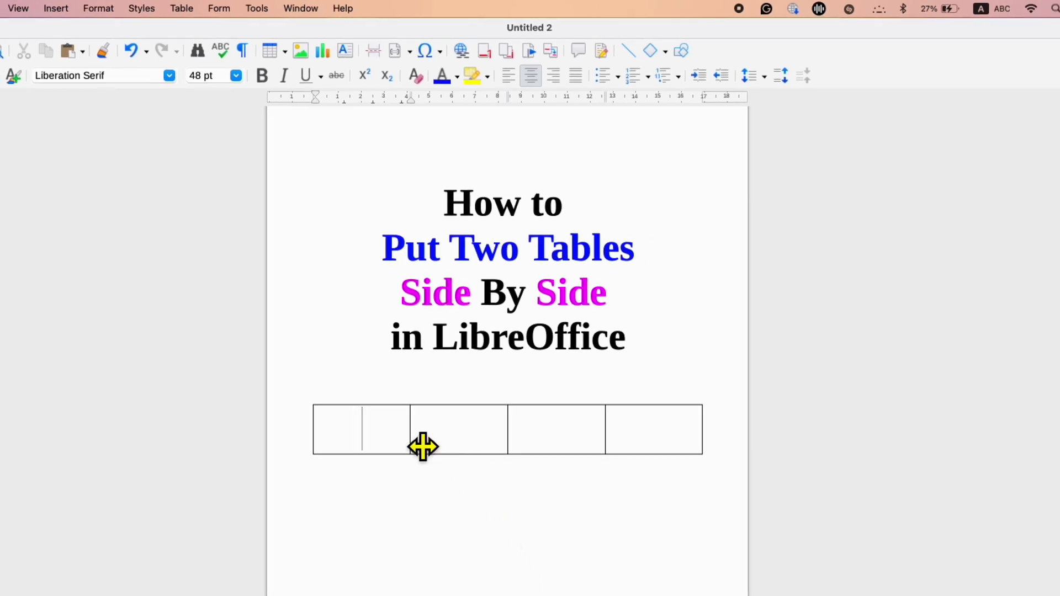
drag(409, 432, 503, 439)
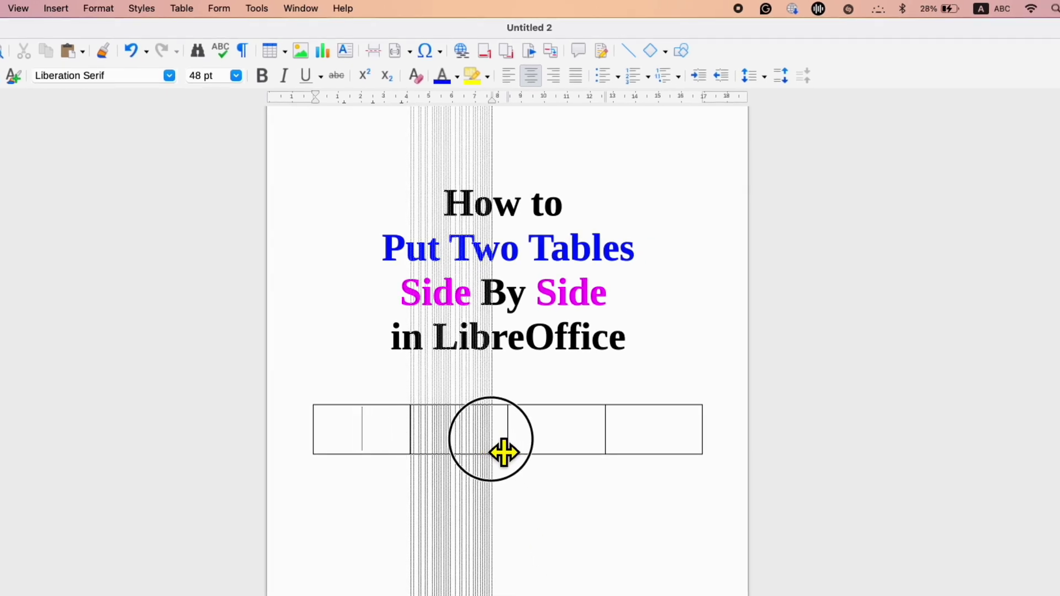
drag(605, 430, 536, 450)
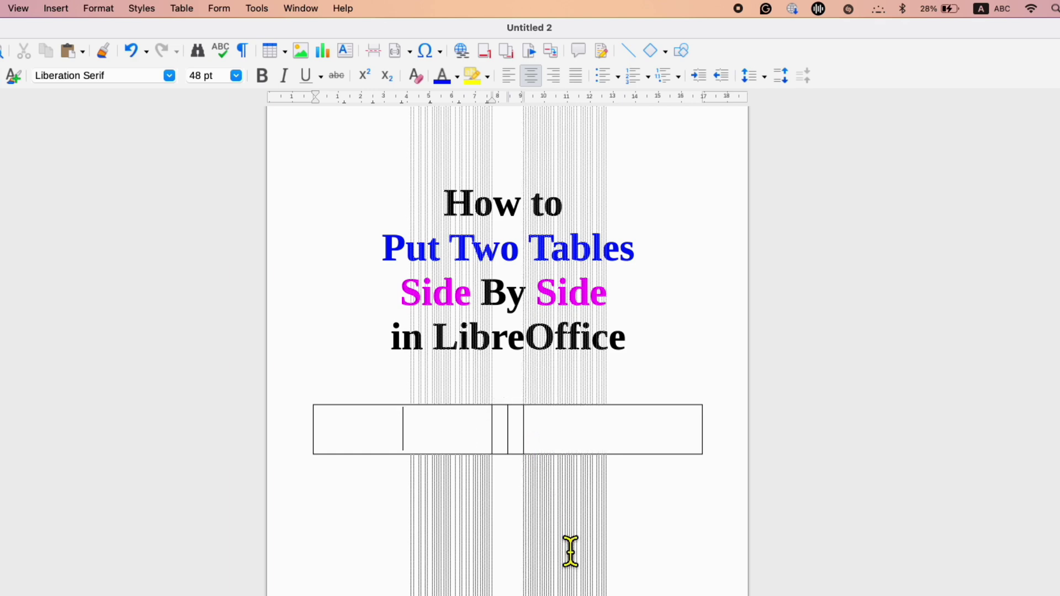
drag(351, 435, 626, 439)
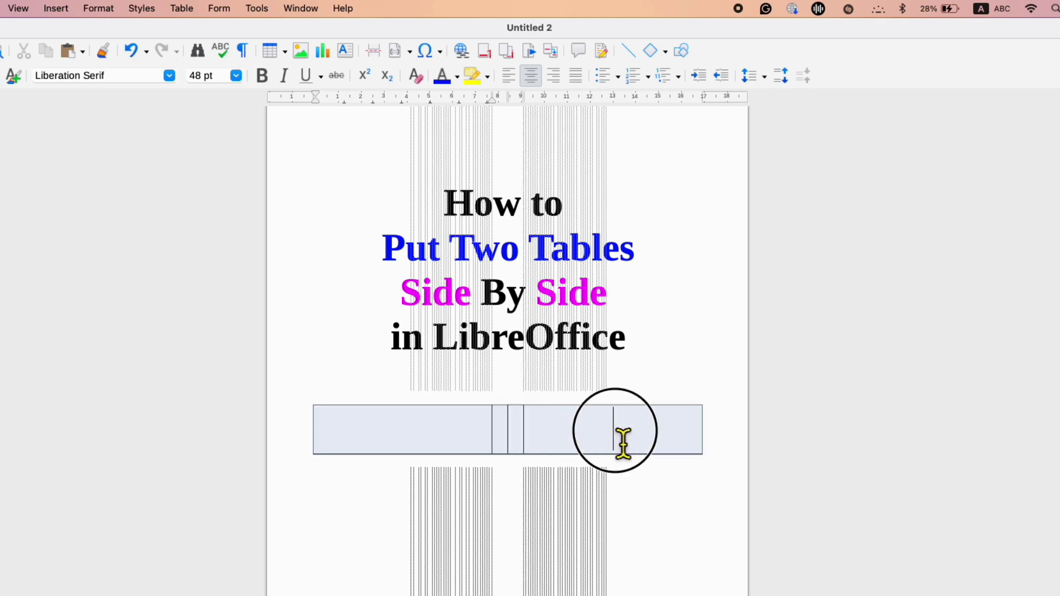
Step: Apply the no-borders preset to the selected layout table cells in Table Properties
right_click(565, 432)
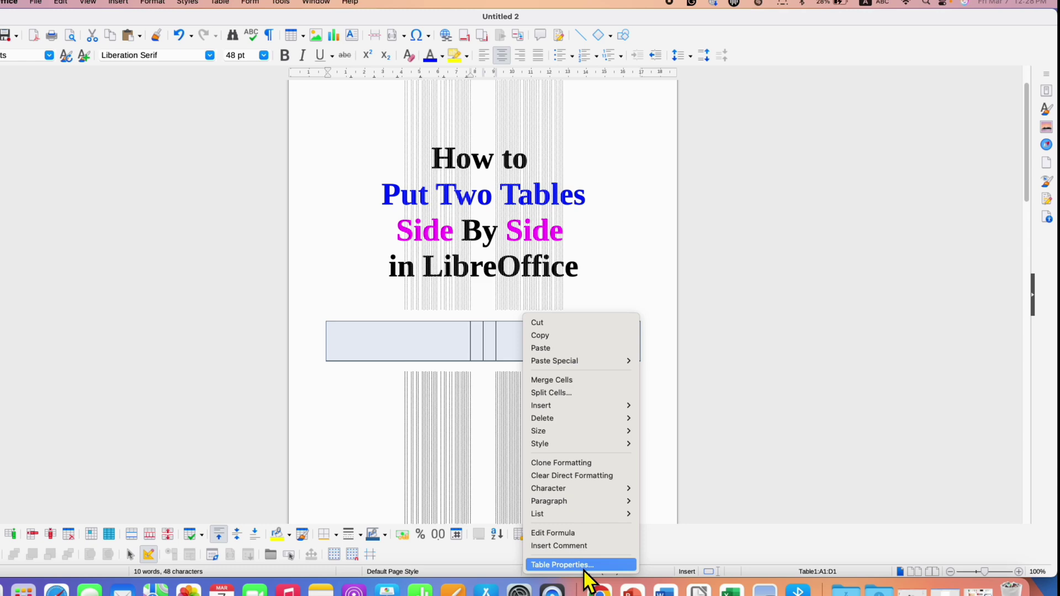
click(559, 565)
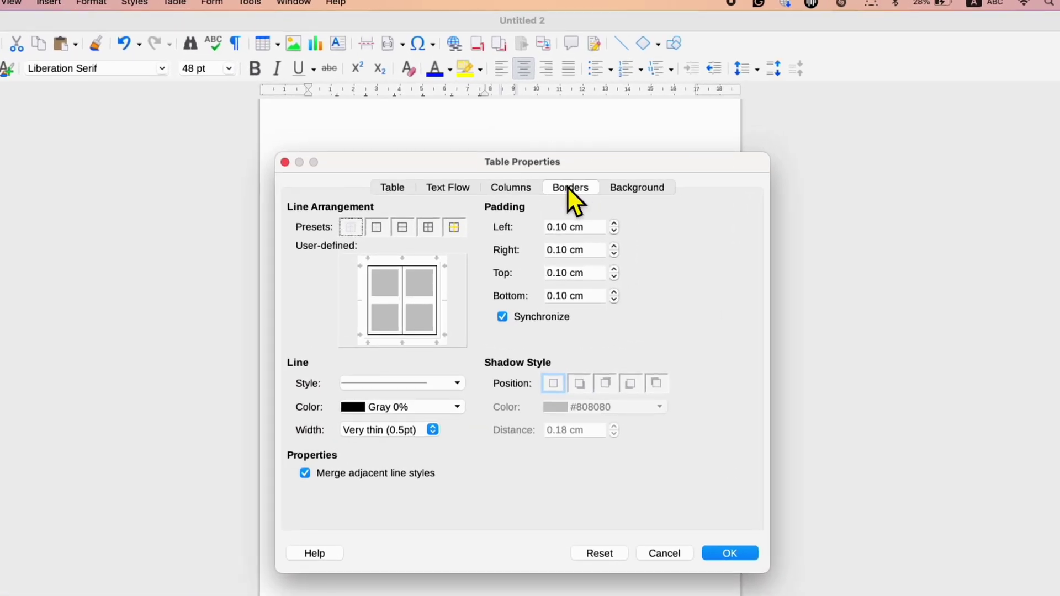
click(350, 227)
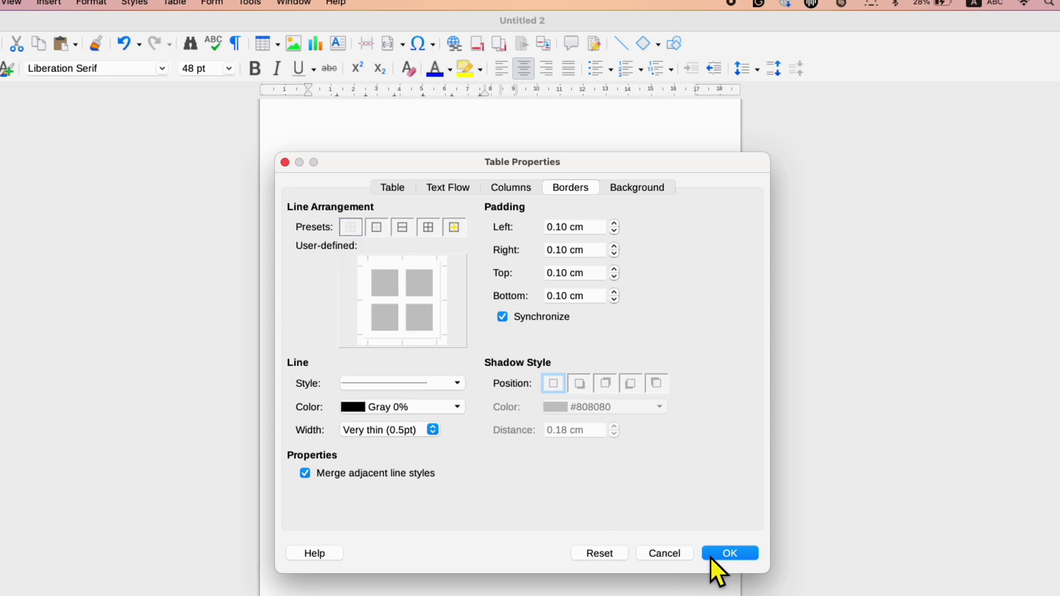
click(729, 553)
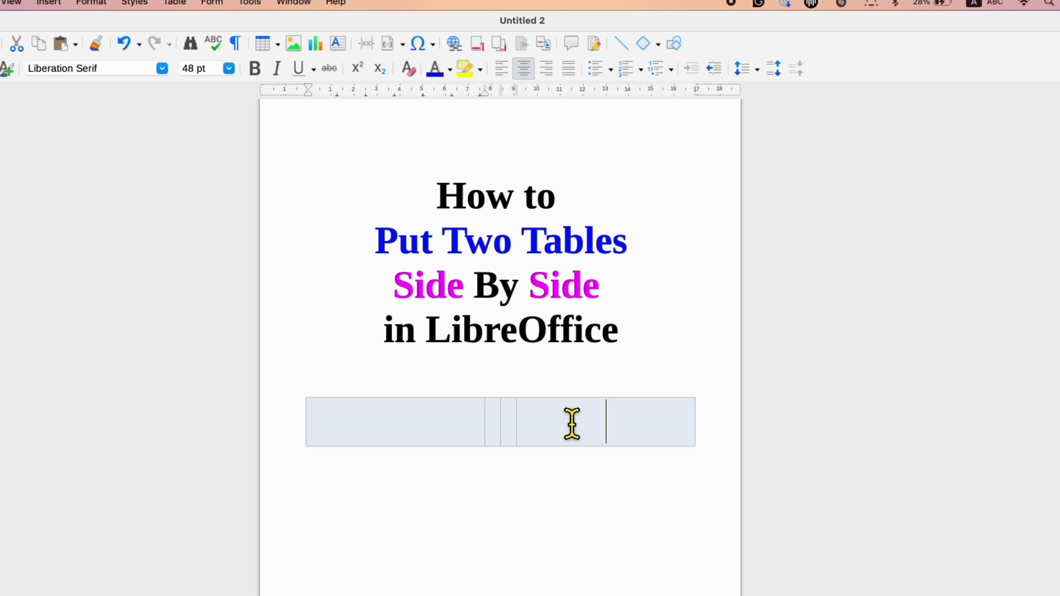
Step: Insert a 3x3 table in the leftmost layout cell and another 3x3 table in the rightmost cell
click(409, 421)
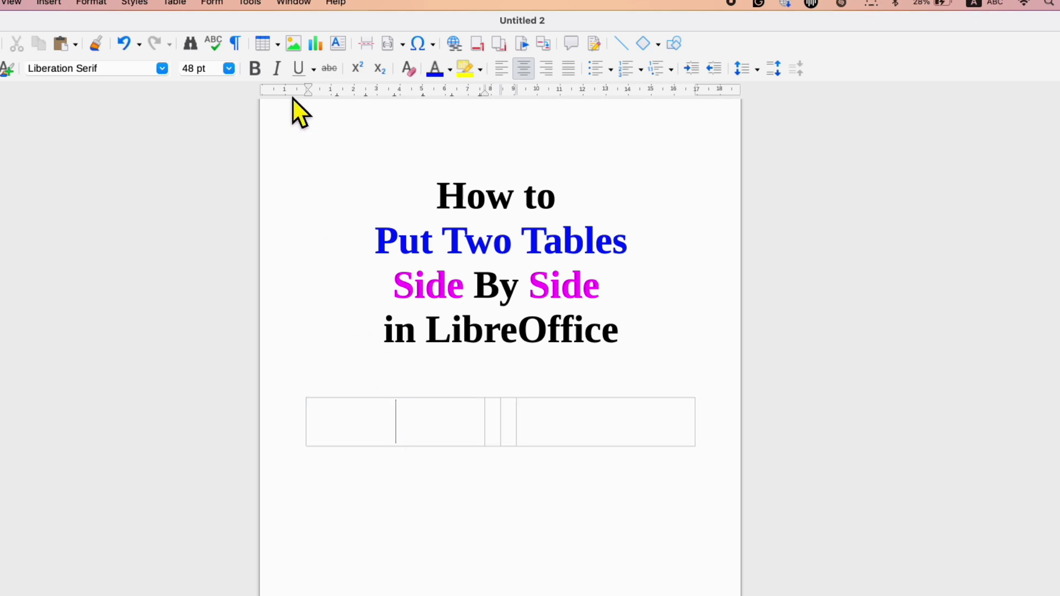
click(278, 44)
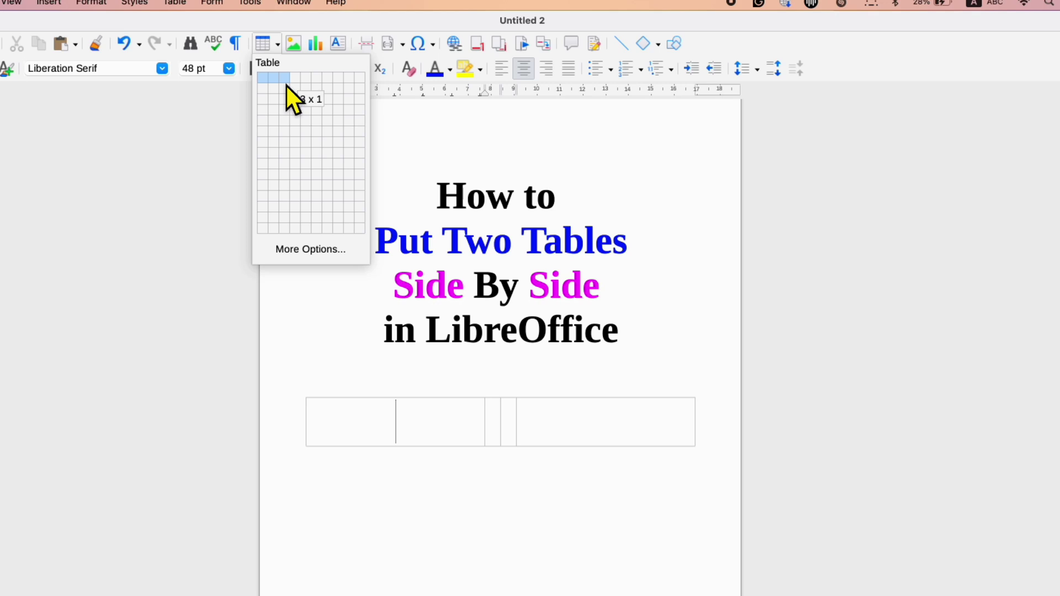
click(286, 101)
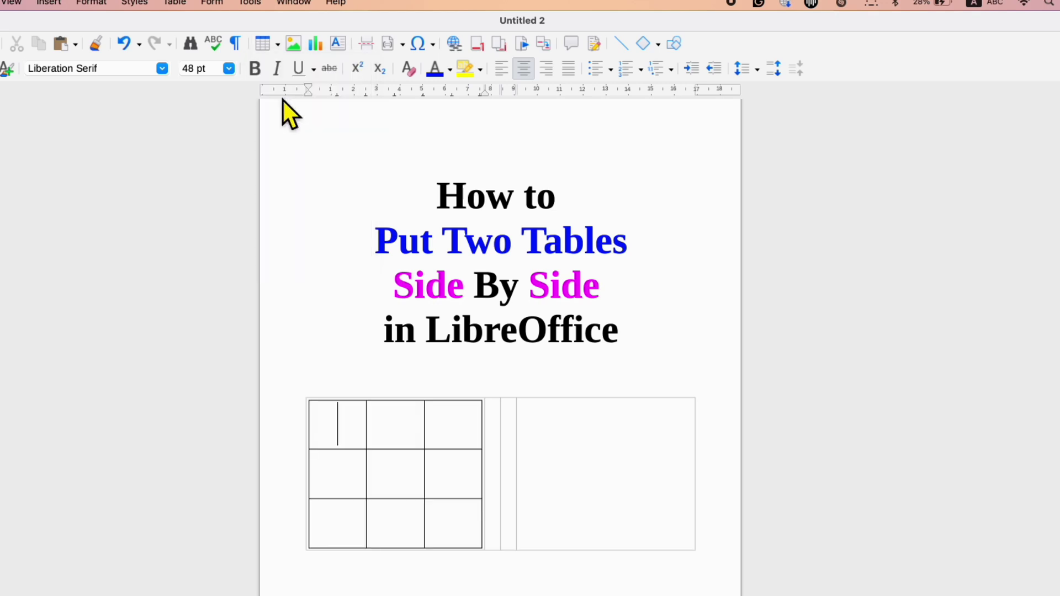
click(572, 456)
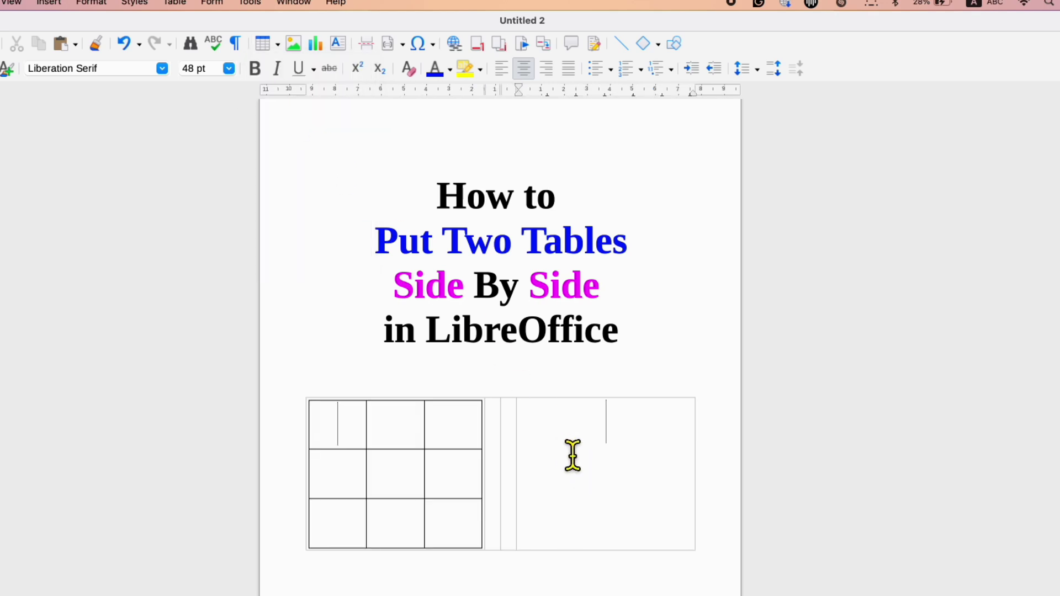
click(279, 45)
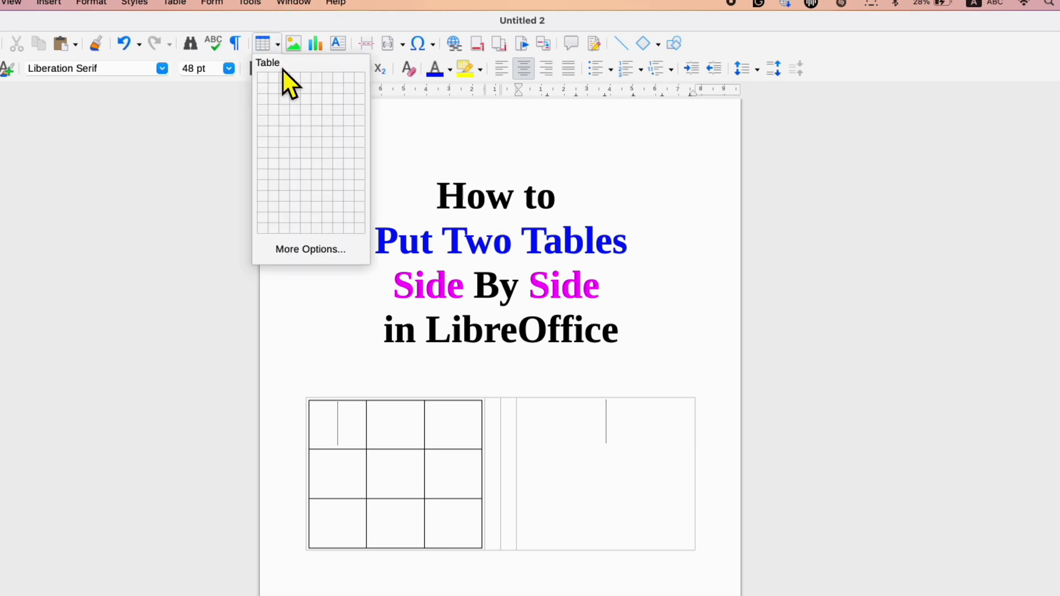
click(288, 101)
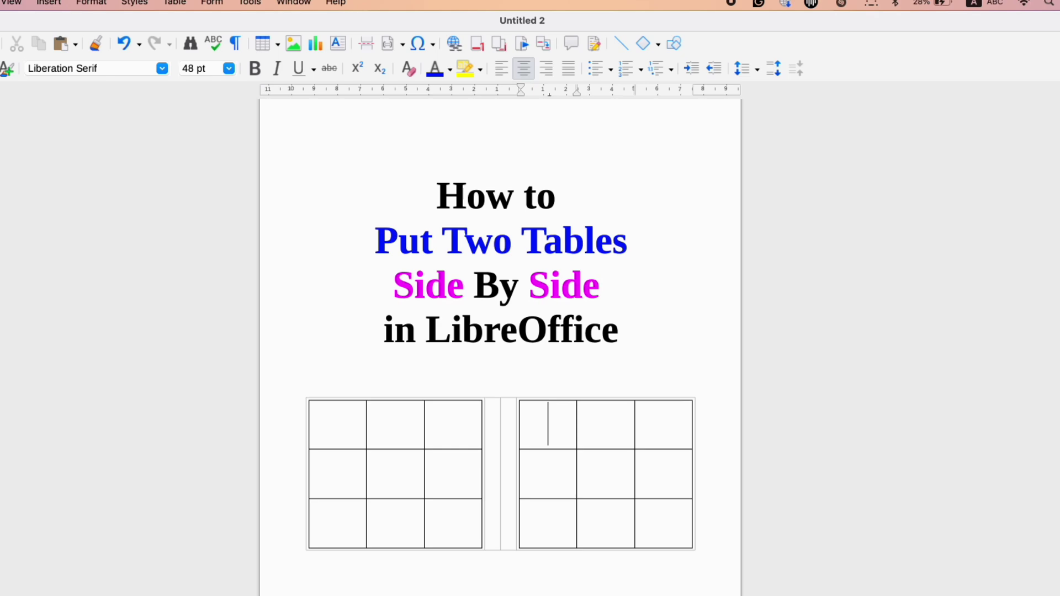
click(87, 7)
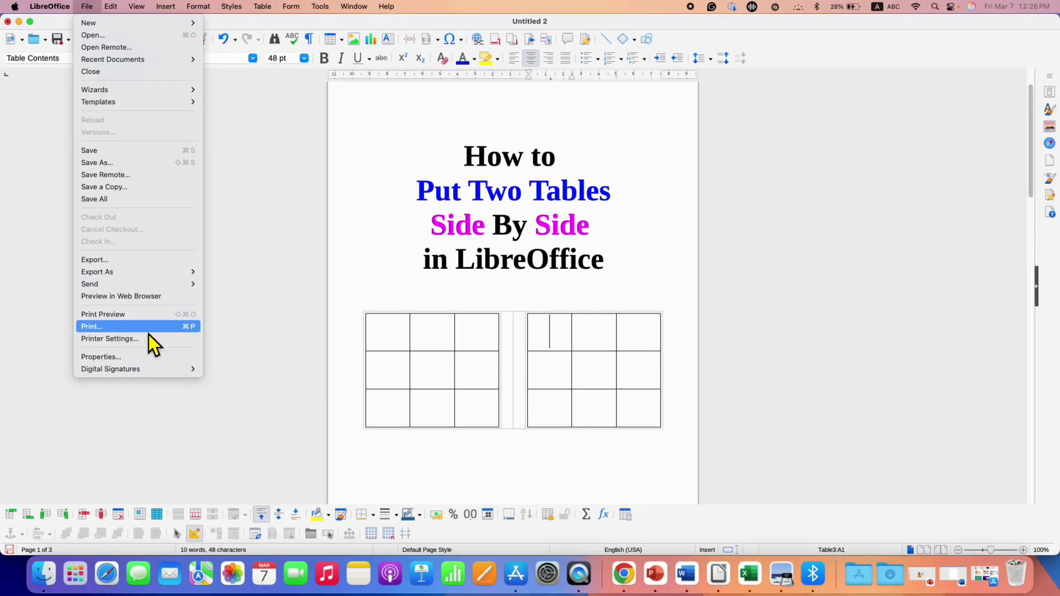
click(133, 315)
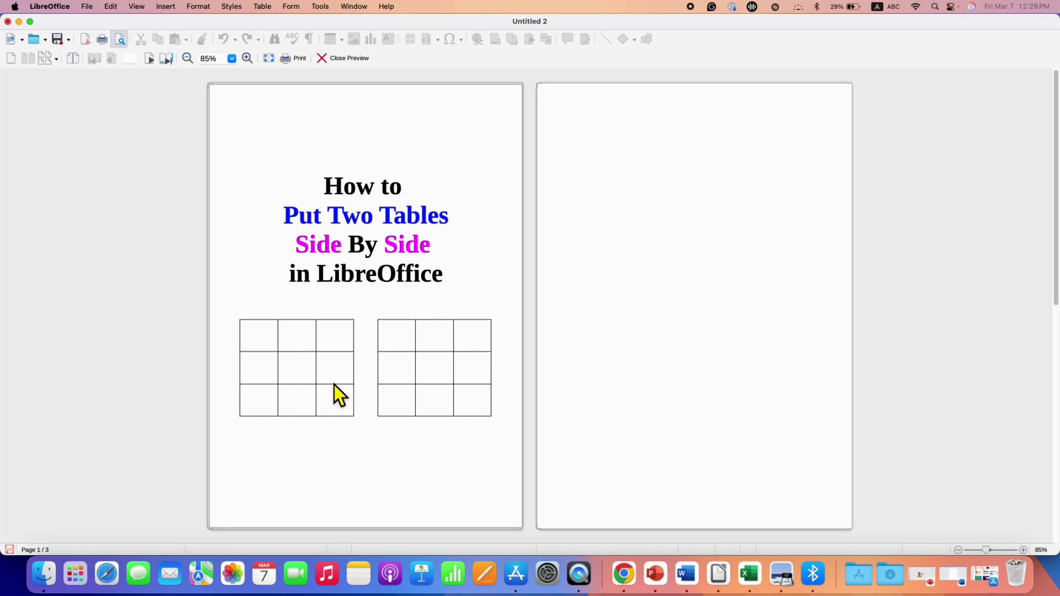
click(348, 58)
click(621, 260)
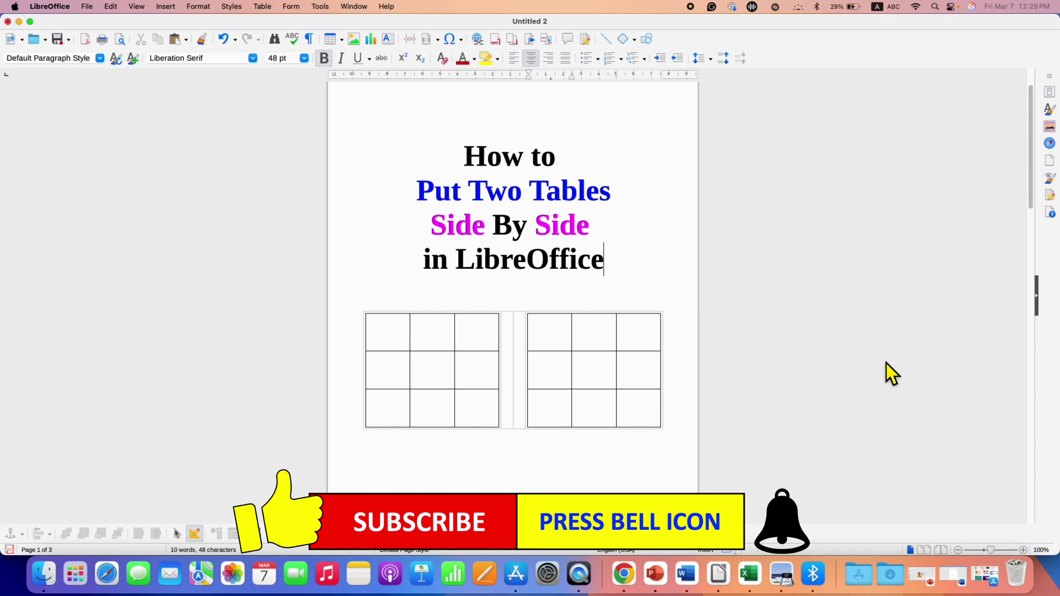